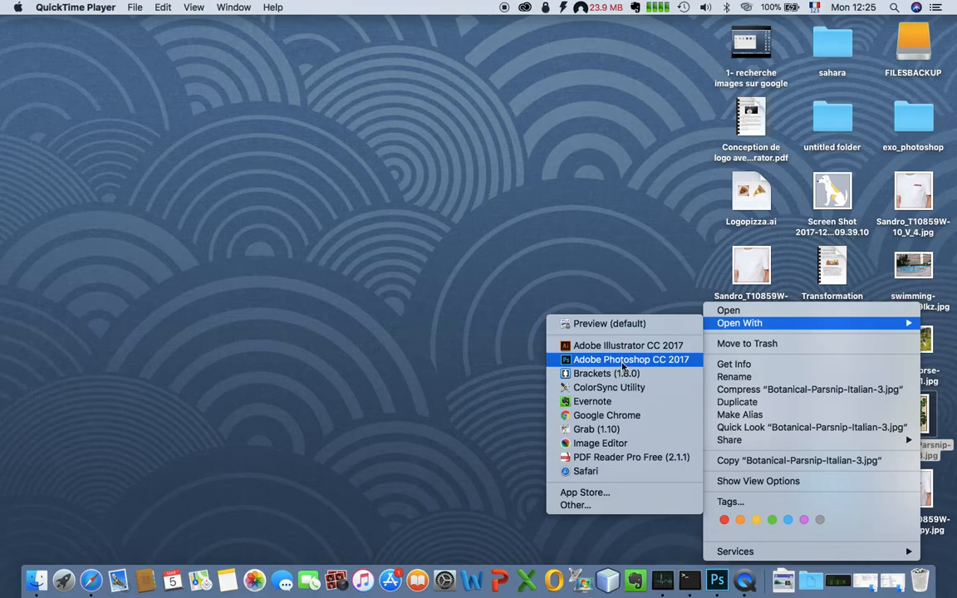
# - Open Botanical-Parsnip-Italian-3.jpg in Adobe Photoshop CC 2017 and arrange the image window and layers panel side by side
pyautogui.click(622, 363)
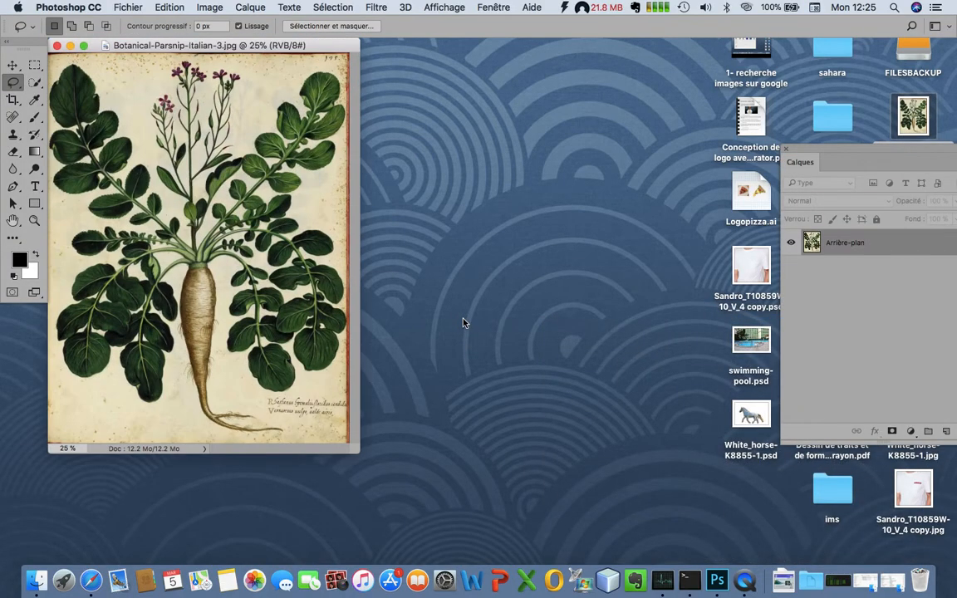
pyautogui.moveTo(202, 45); pyautogui.dragTo(252, 85)
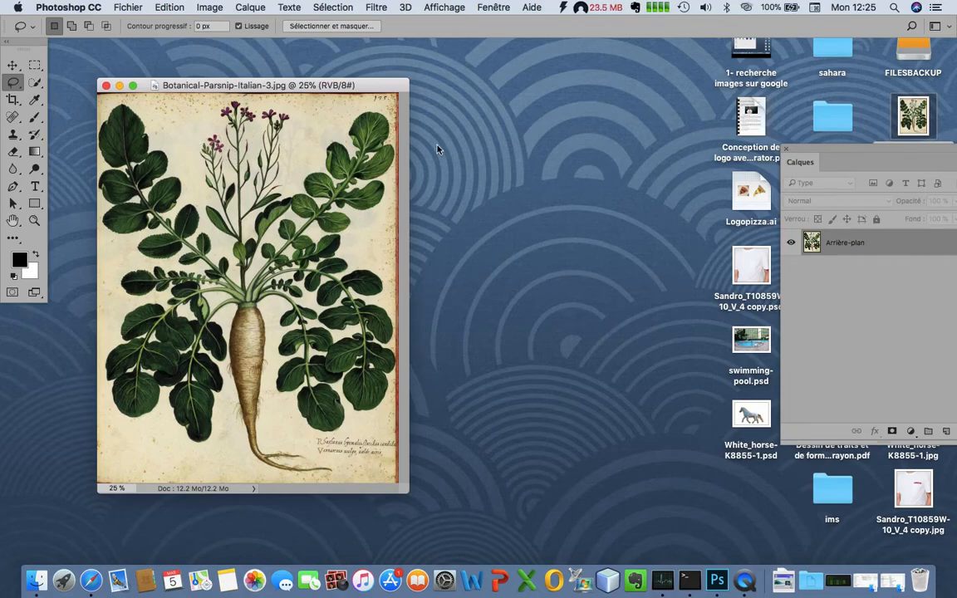
pyautogui.moveTo(810, 149); pyautogui.dragTo(702, 147)
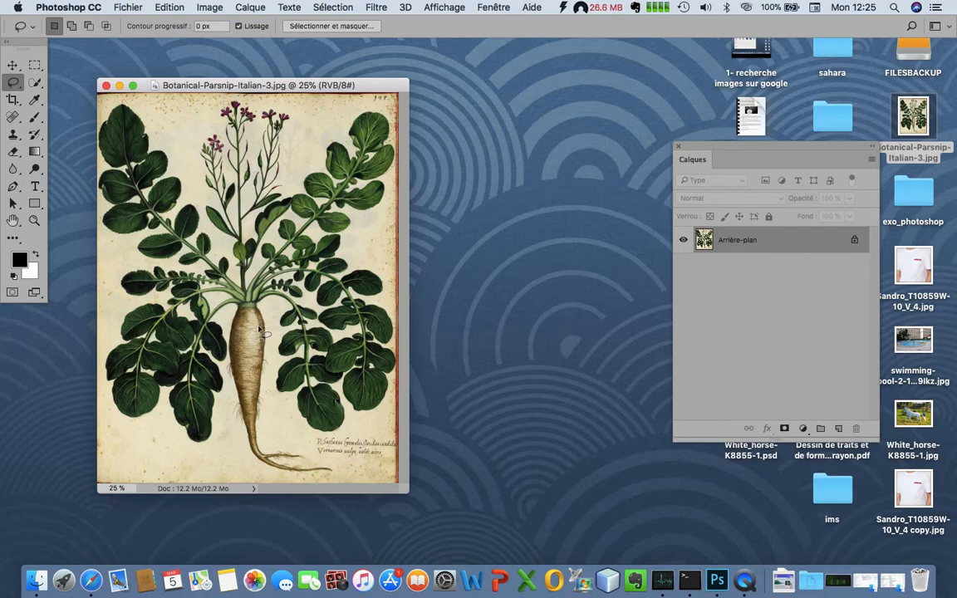
# - Unlock the Arrière-plan background so it becomes a regular editable layer, leaving its layer style options at their defaults
pyautogui.click(855, 243)
pyautogui.doubleClick(839, 244)
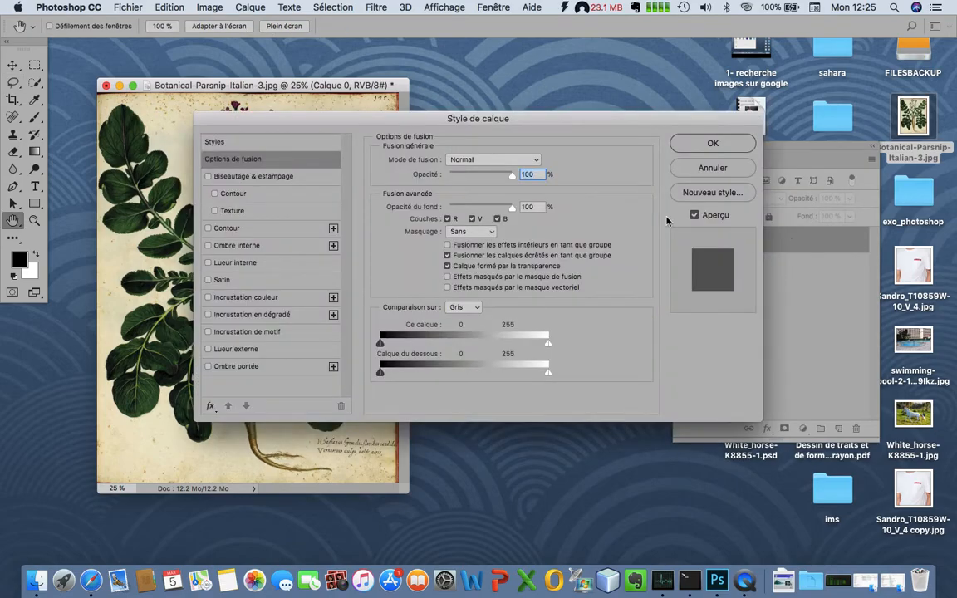
pyautogui.click(685, 144)
# - Hide the pale paper using the layer's Gris blending range, splitting the white limit of Ce calque to 180 / 197
pyautogui.doubleClick(825, 239)
pyautogui.moveTo(450, 122); pyautogui.dragTo(669, 133)
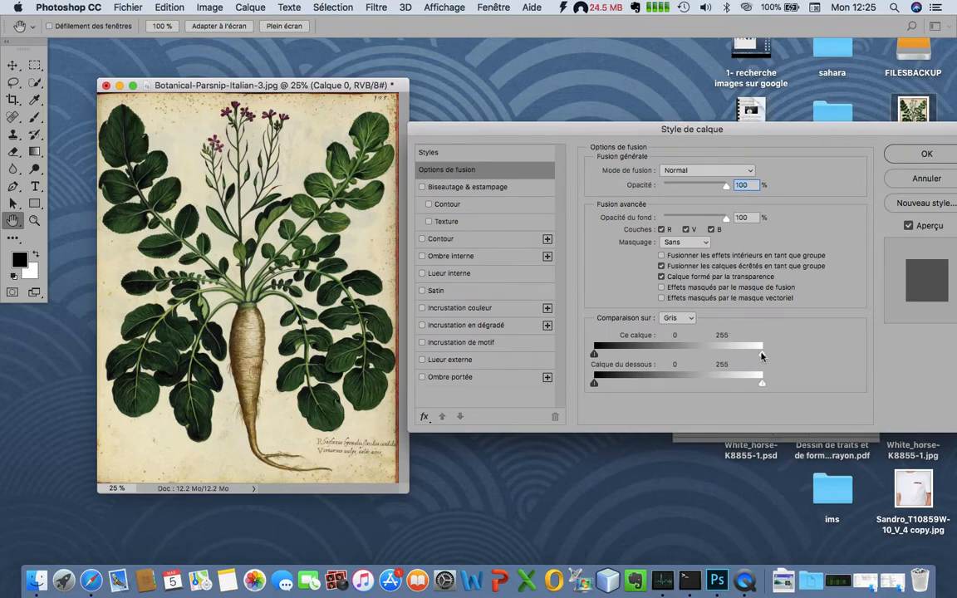
pyautogui.moveTo(763, 357); pyautogui.dragTo(714, 356)
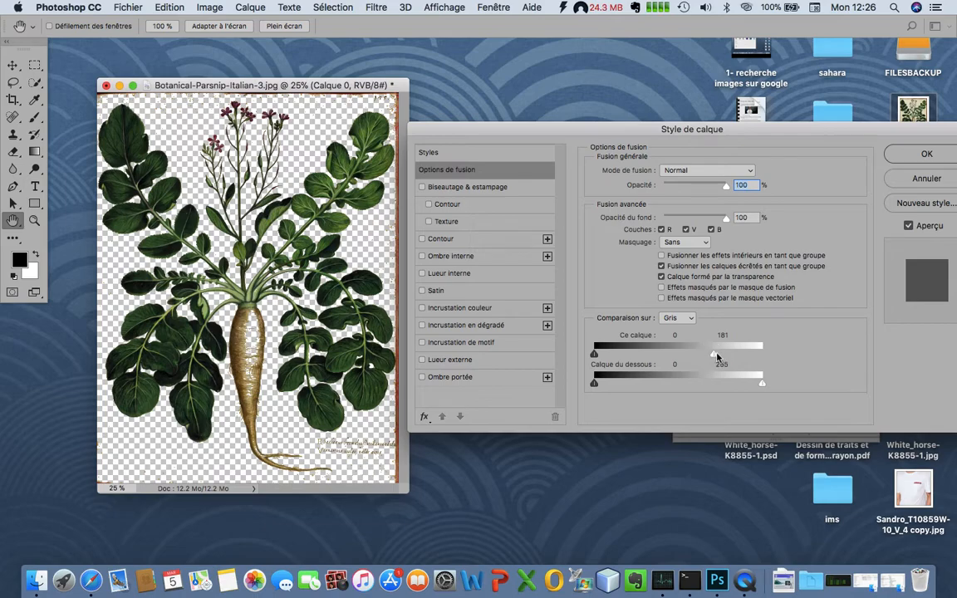
pyautogui.moveTo(715, 357)
pyautogui.mouseDown()
pyautogui.moveTo(694, 359)
pyautogui.moveTo(724, 359)
pyautogui.moveTo(705, 354)
pyautogui.moveTo(713, 358)
pyautogui.mouseUp()
pyautogui.click(904, 154)
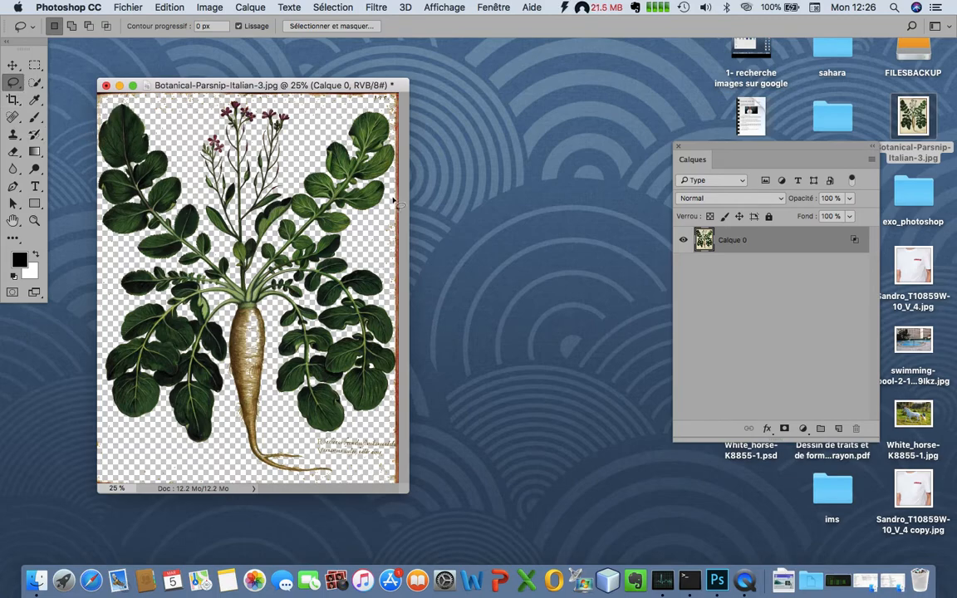
# - Add a layer mask and paint black on it with the Brush over the leftover borders and handwriting around the plant
pyautogui.click(784, 429)
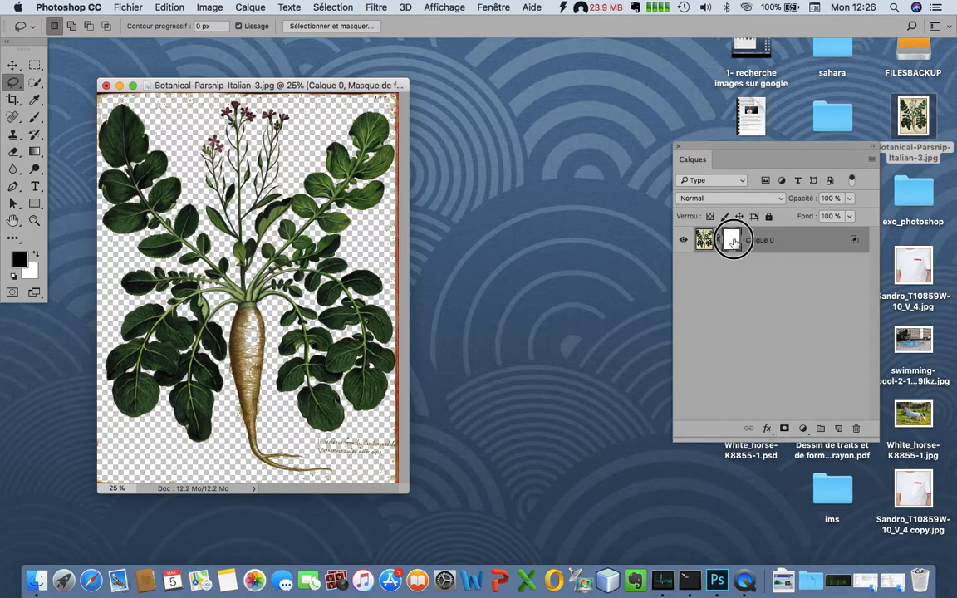
pyautogui.click(35, 116)
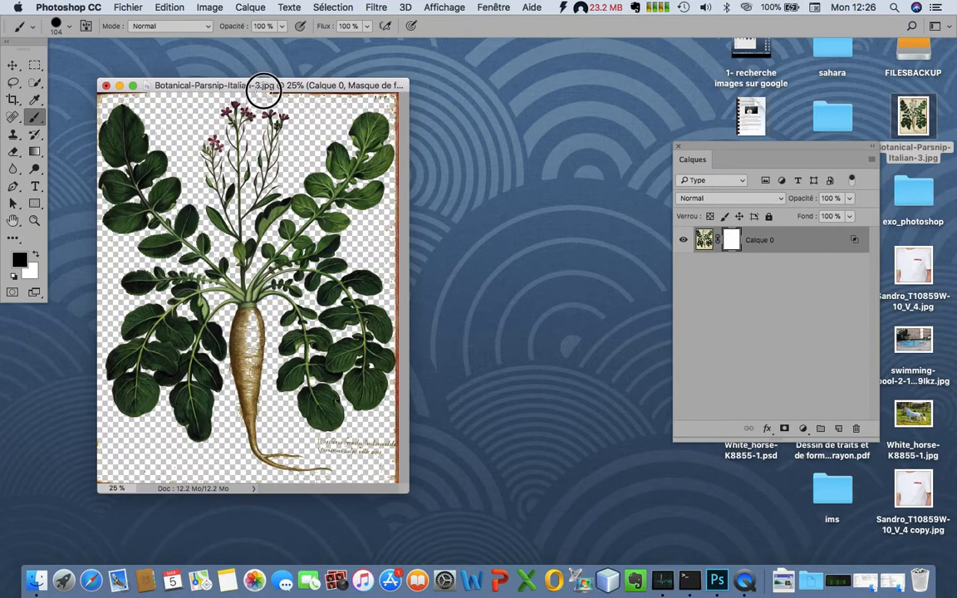
pyautogui.moveTo(395, 101)
pyautogui.mouseDown()
pyautogui.moveTo(401, 471)
pyautogui.moveTo(364, 451)
pyautogui.moveTo(329, 451)
pyautogui.mouseUp()
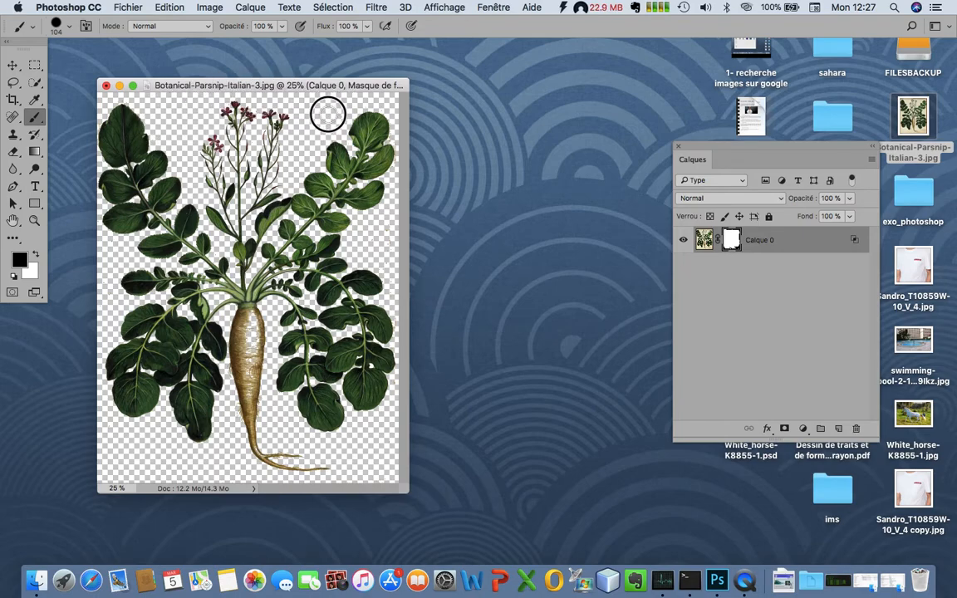
pyautogui.click(13, 221)
pyautogui.doubleClick(12, 221)
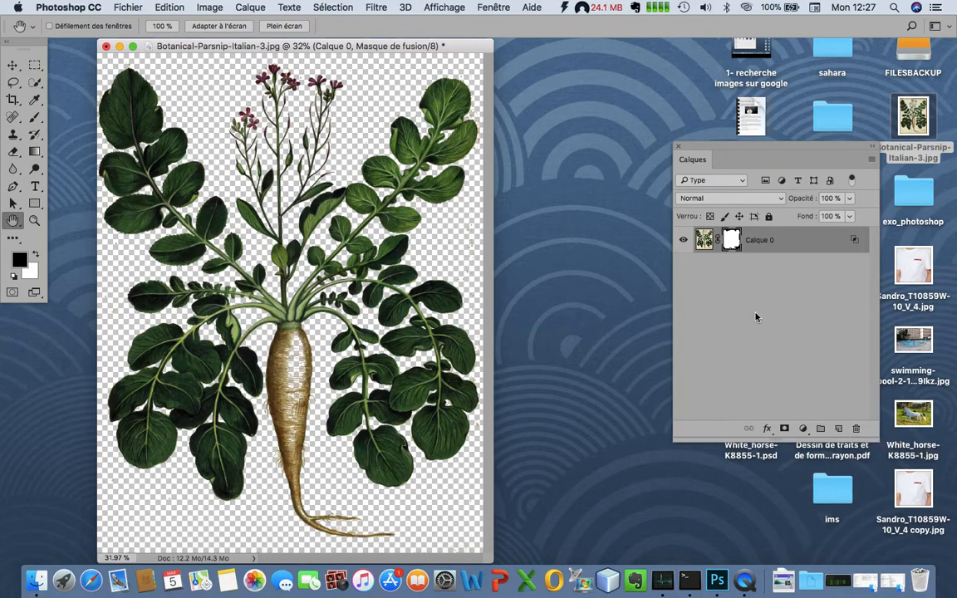
pyautogui.click(839, 429)
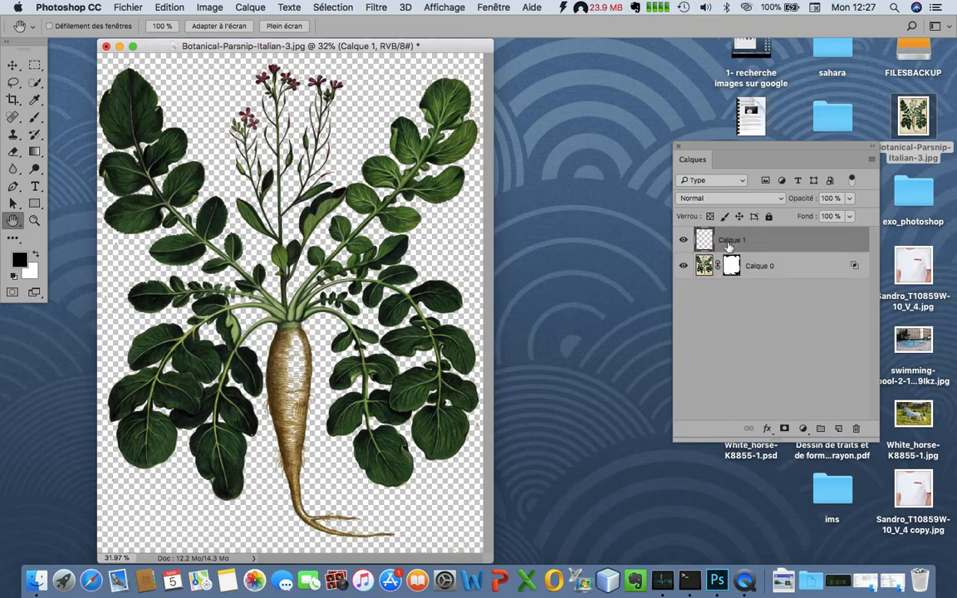
pyautogui.keyDown('shift'); pyautogui.click(771, 266); pyautogui.keyUp('shift')
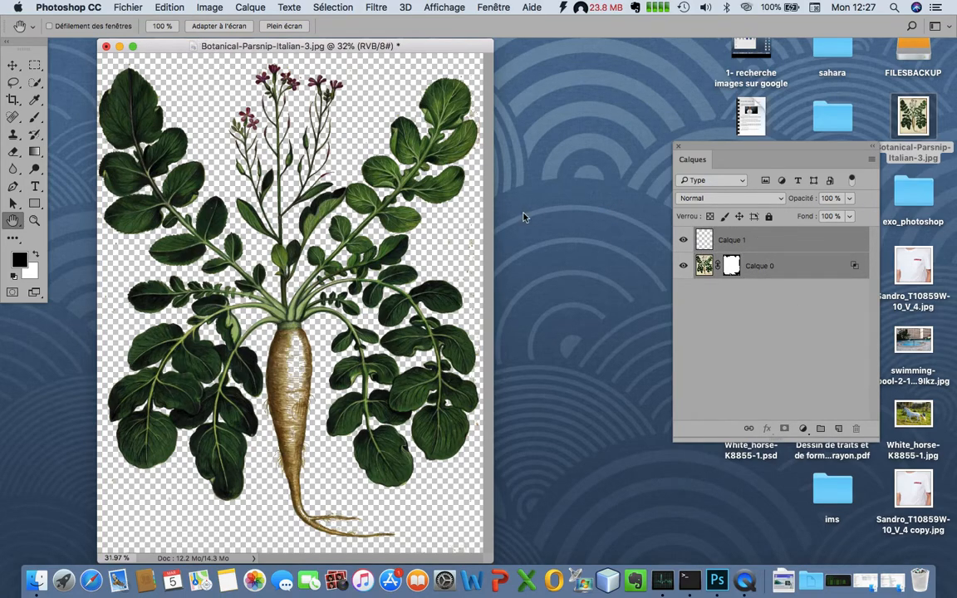
pyautogui.click(723, 240)
pyautogui.click(683, 241)
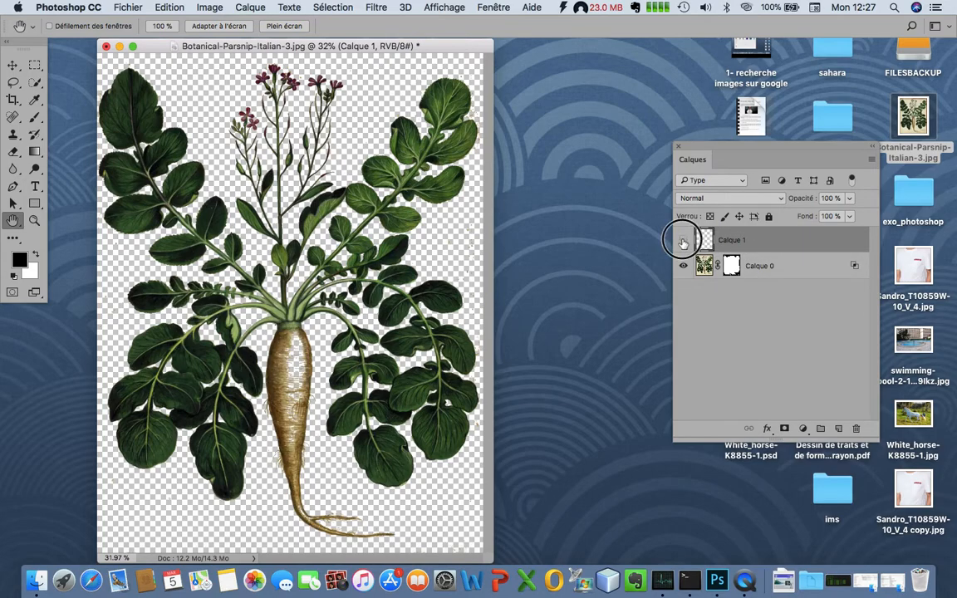
pyautogui.doubleClick(790, 240)
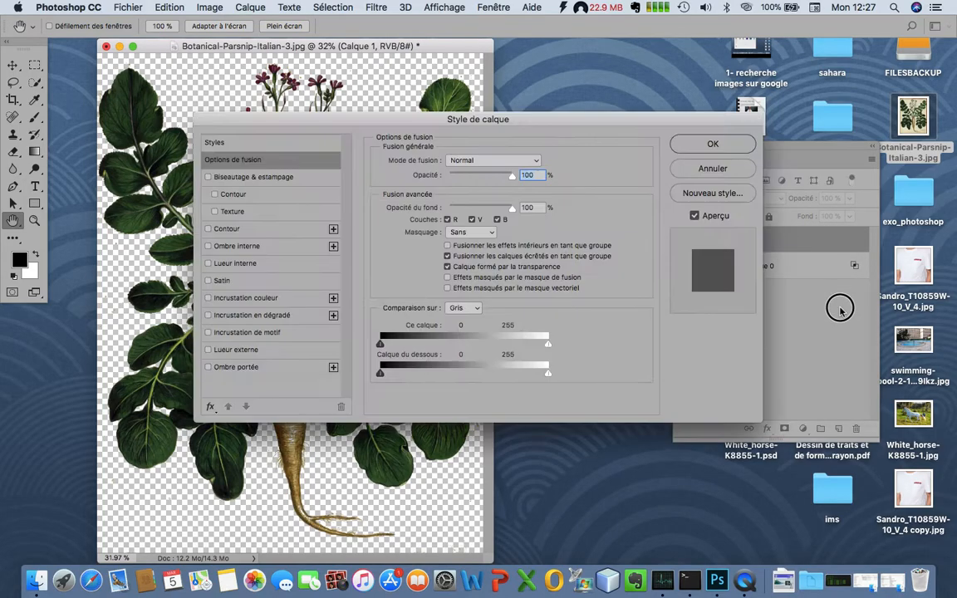
pyautogui.click(698, 165)
pyautogui.moveTo(827, 264); pyautogui.dragTo(855, 428)
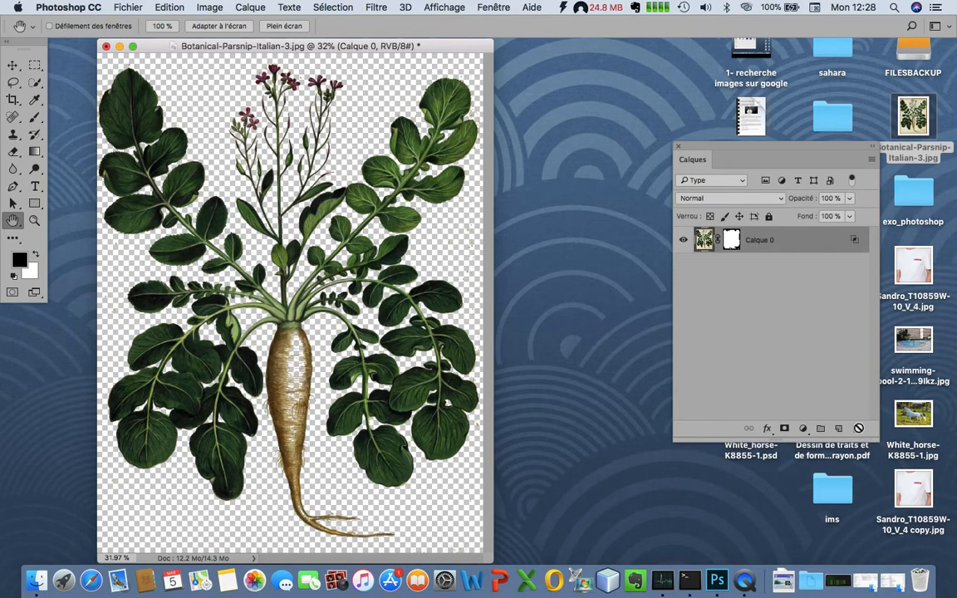
# - Try an Ombre portée (drop shadow) on the masked plant layer and discard it
pyautogui.doubleClick(805, 238)
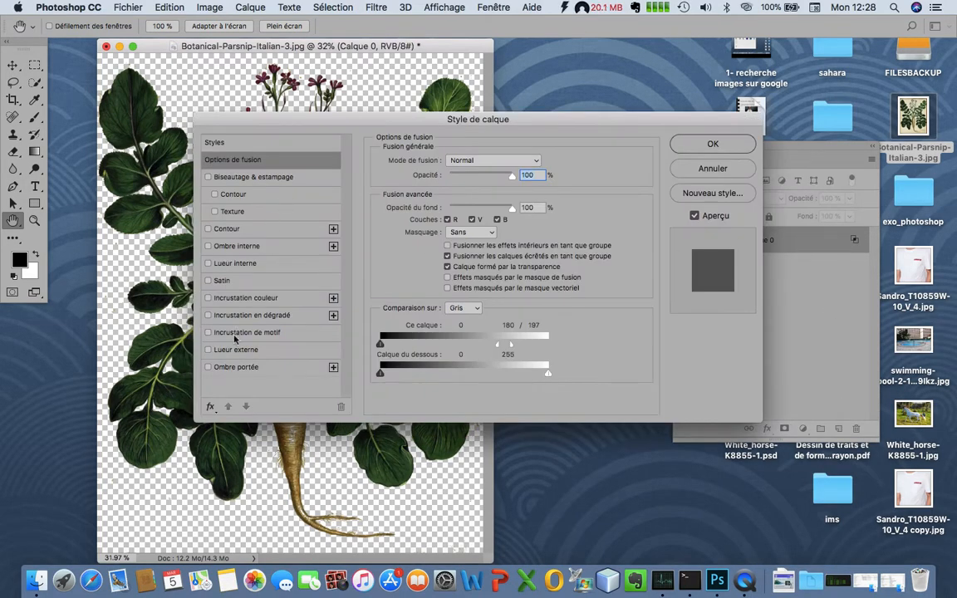
pyautogui.moveTo(375, 131); pyautogui.dragTo(544, 127)
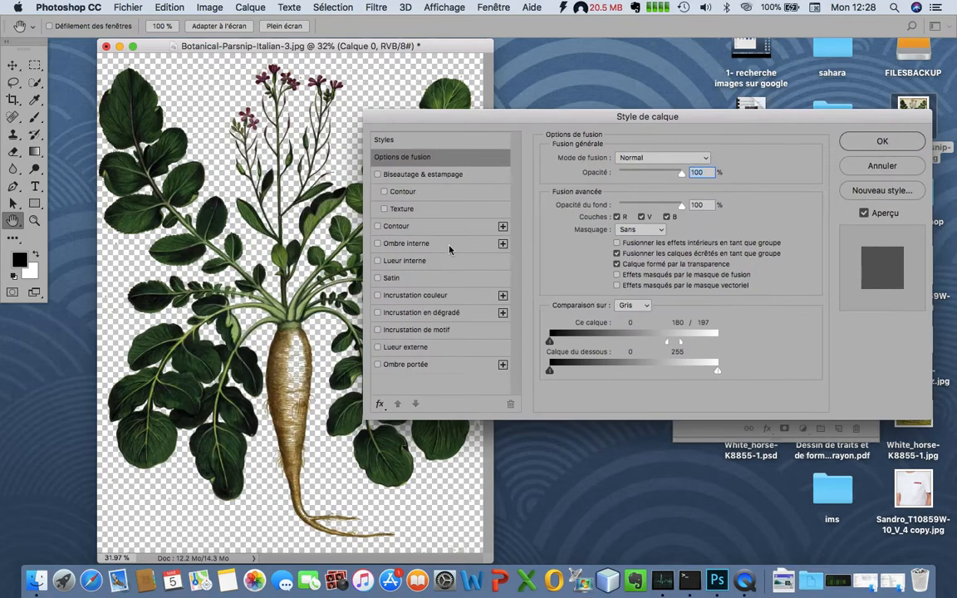
pyautogui.click(377, 366)
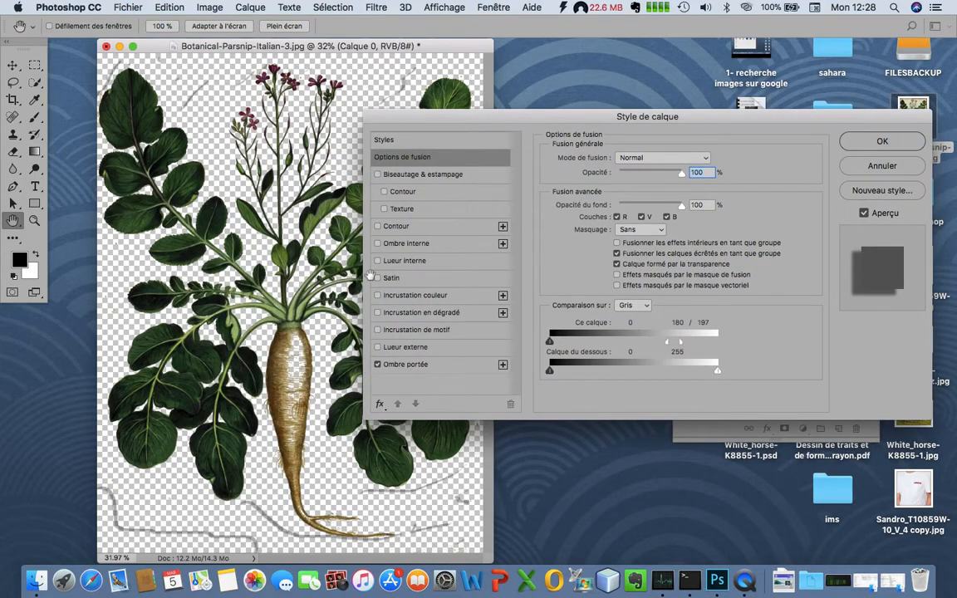
pyautogui.click(378, 366)
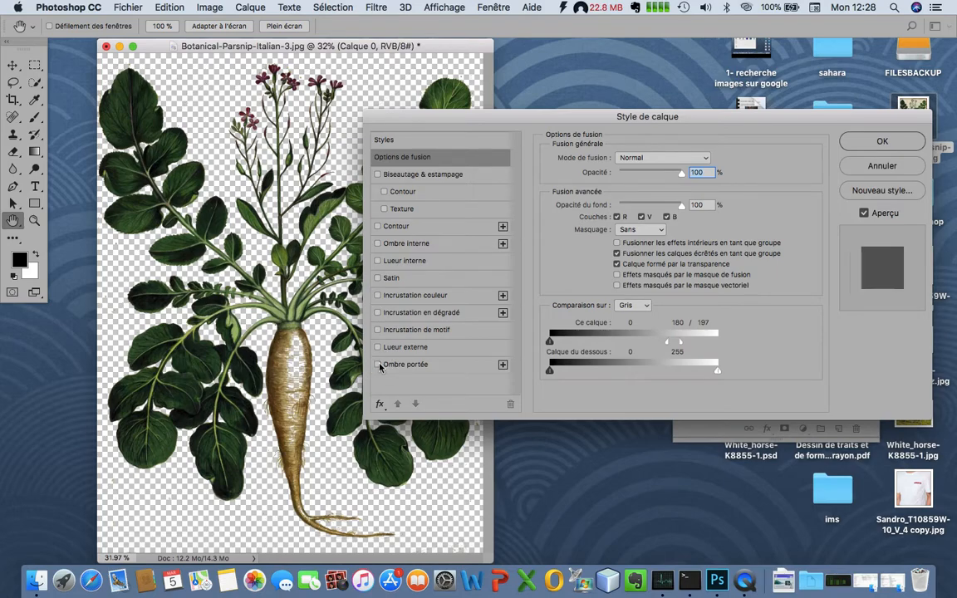
pyautogui.click(881, 166)
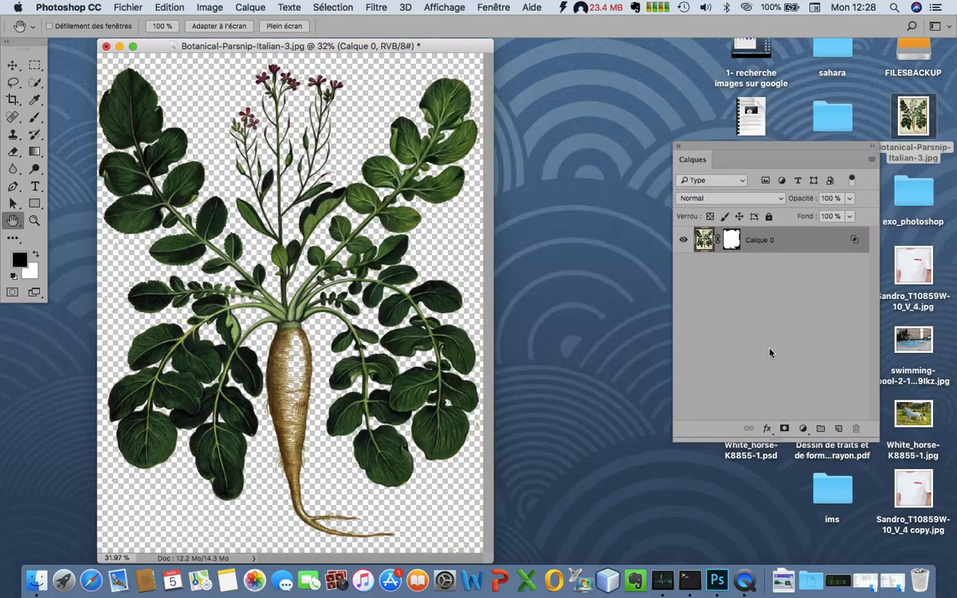
# - Create a new empty layer above the plant layer and merge the two layers into one
pyautogui.press('alt+shift+super+n')
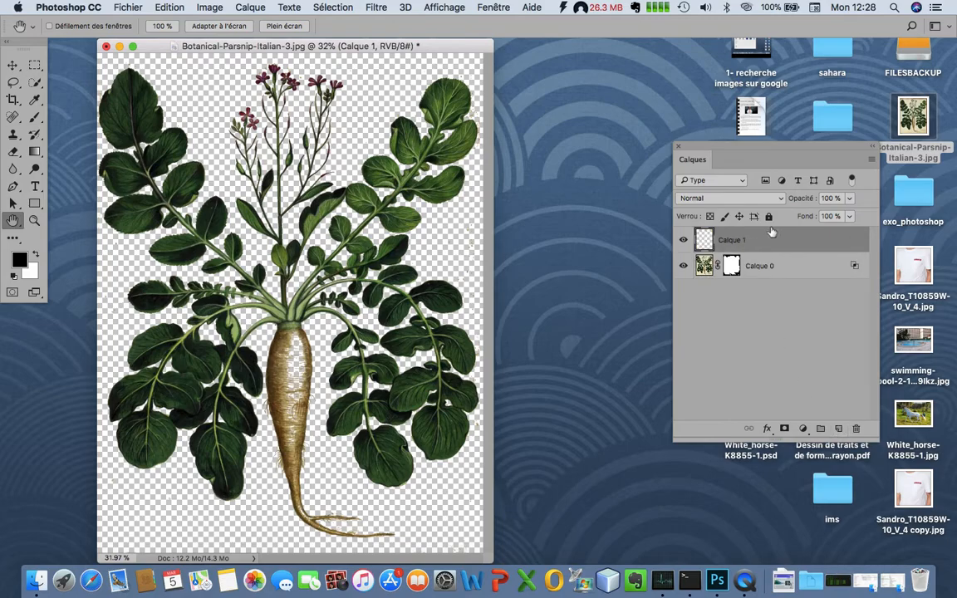
pyautogui.keyDown('shift'); pyautogui.click(775, 272); pyautogui.keyUp('shift')
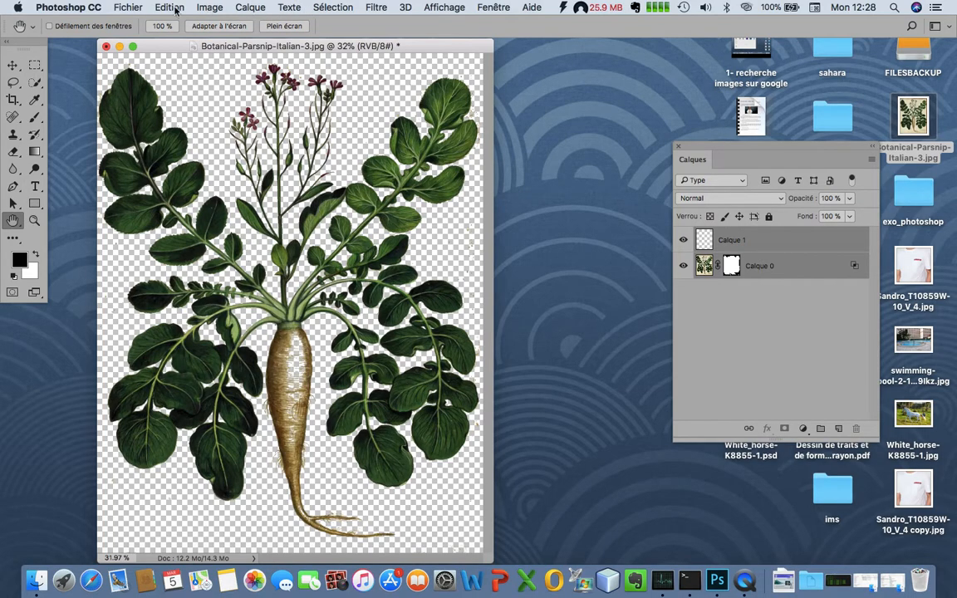
pyautogui.click(245, 7)
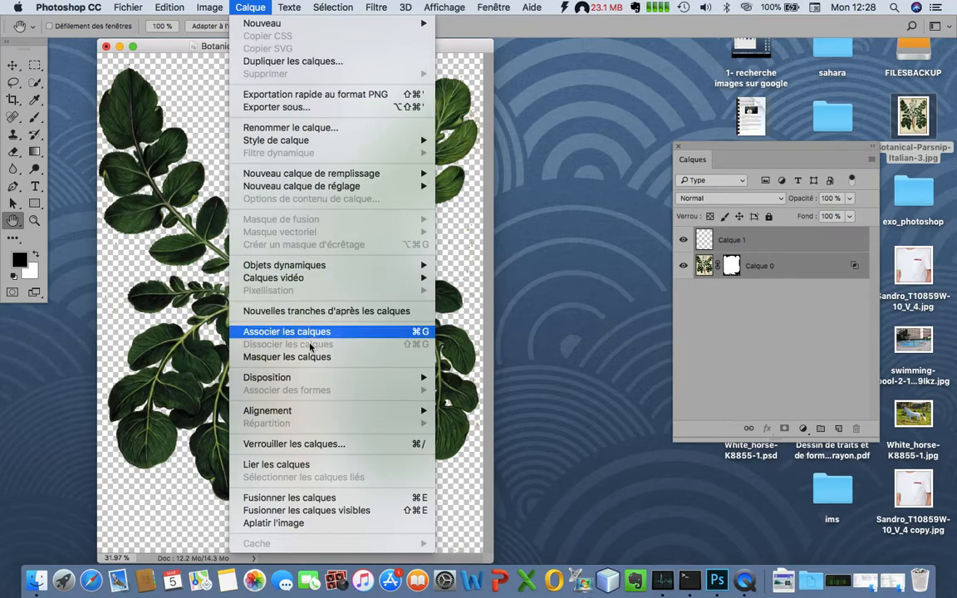
pyautogui.click(289, 498)
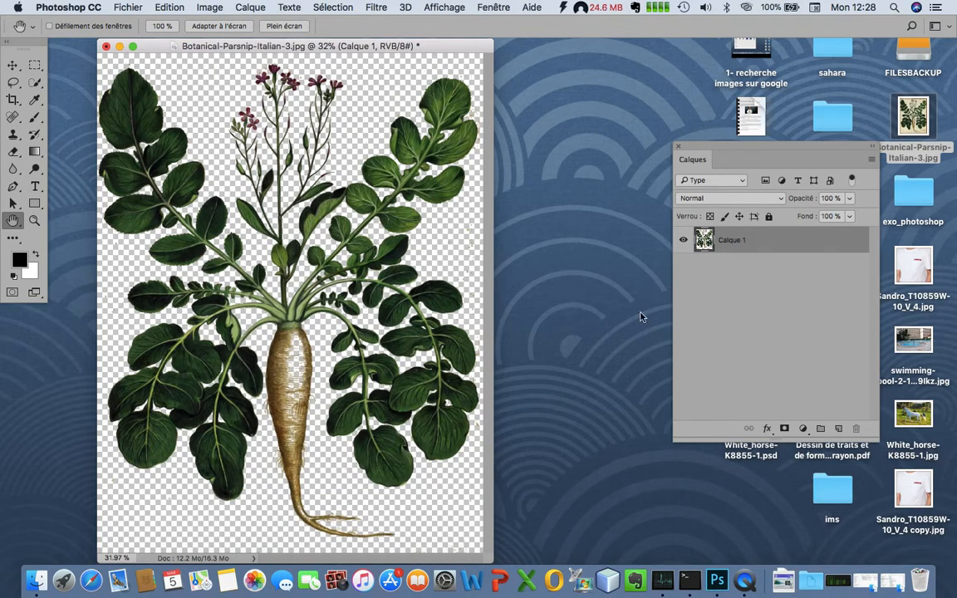
# - Apply an Ombre portée (drop shadow) effect to the merged plant layer
pyautogui.doubleClick(808, 248)
pyautogui.click(377, 366)
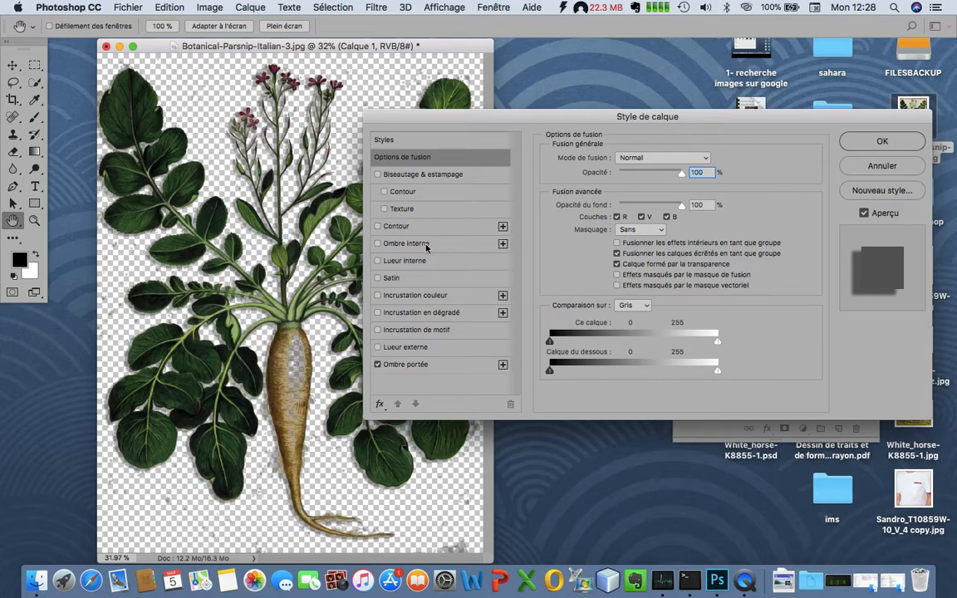
pyautogui.click(880, 142)
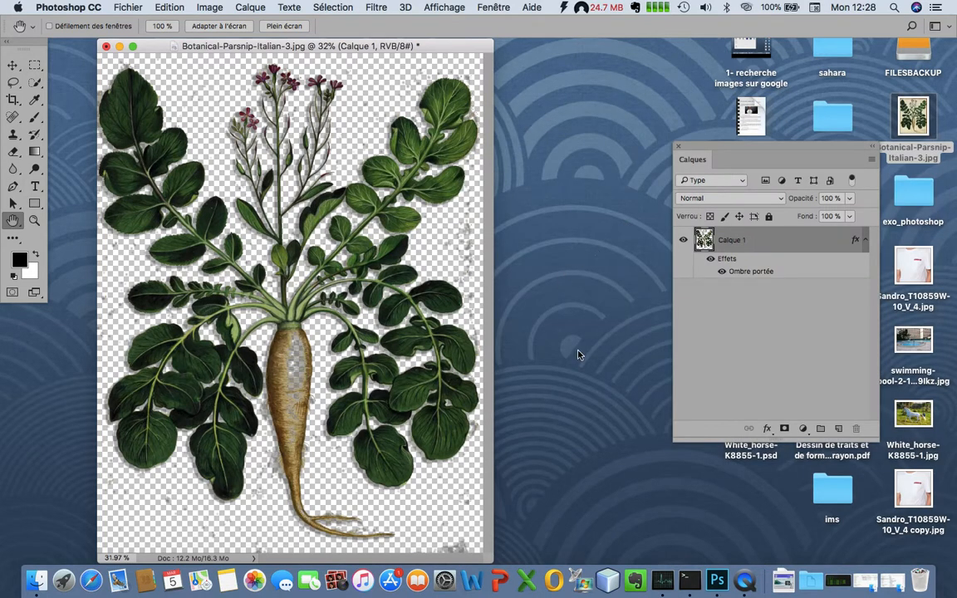